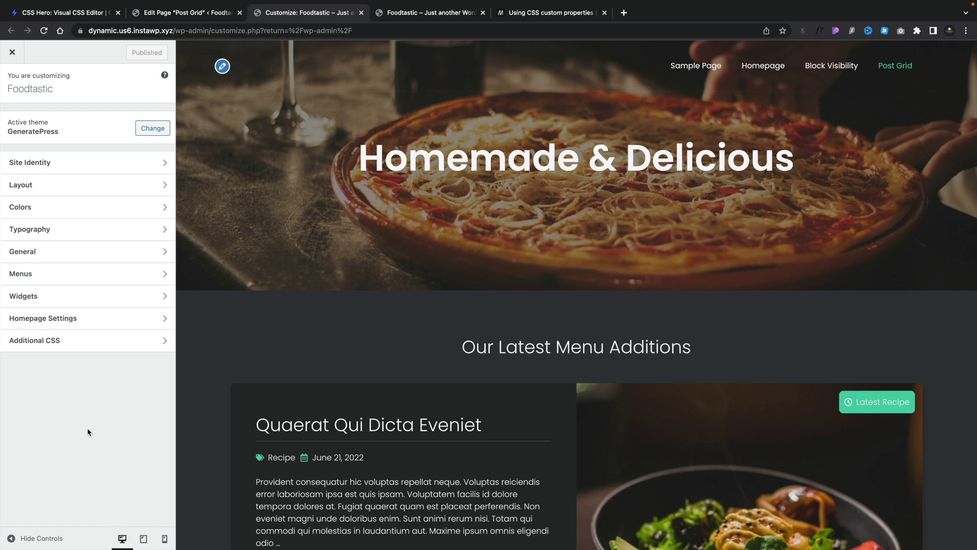
Step: Review the accent and contrast-3 swatches and their variable names in Colors
{"action": "left_click", "coordinate": [83, 215]}
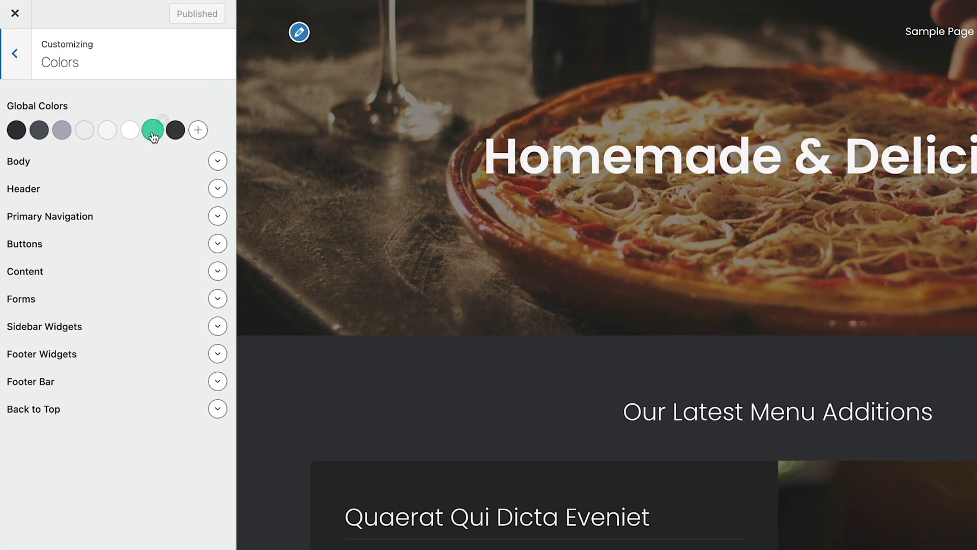
{"action": "left_click", "coordinate": [154, 136]}
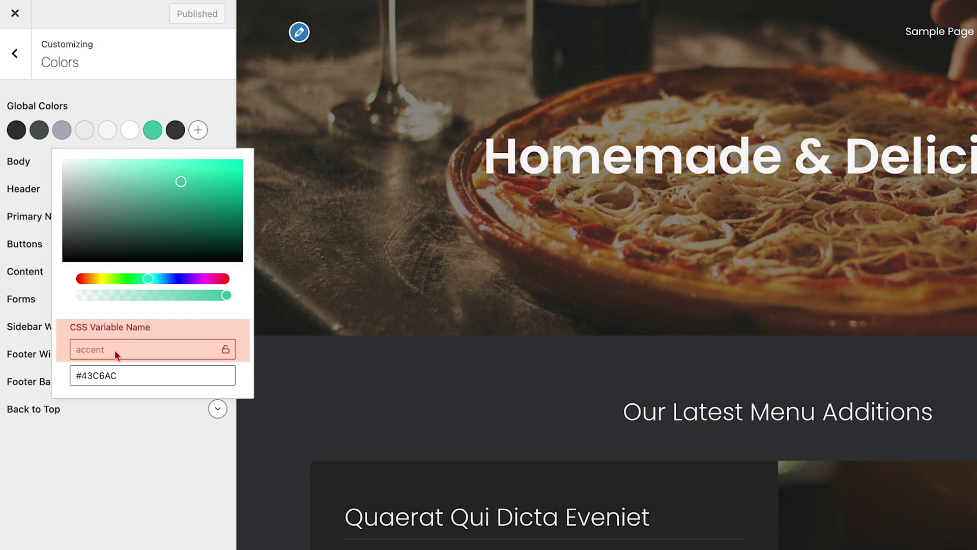
{"action": "left_click", "coordinate": [63, 132]}
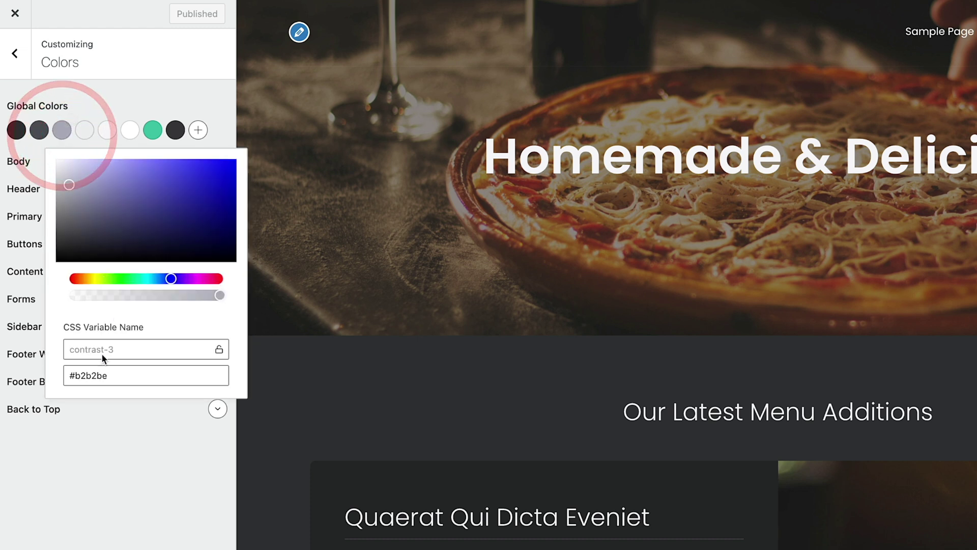
{"action": "left_click", "coordinate": [100, 450]}
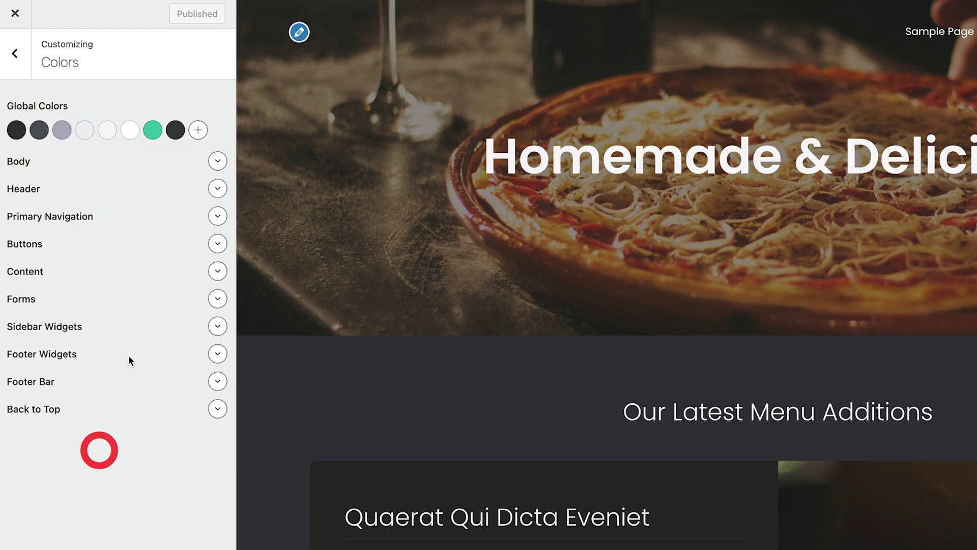
Step: Add a red #c92828 ninth global colour and unlock its CSS variable name
{"action": "left_click", "coordinate": [199, 133]}
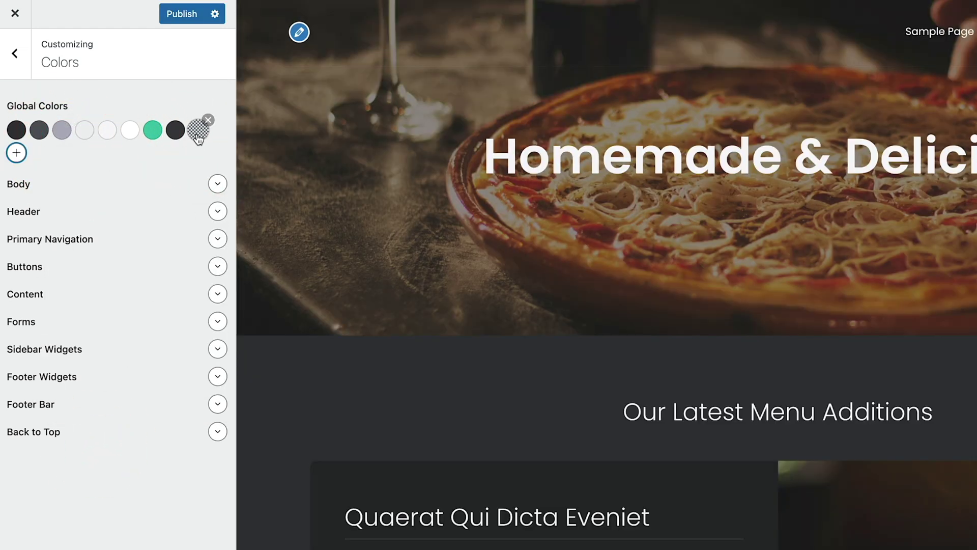
{"action": "left_click", "coordinate": [198, 133]}
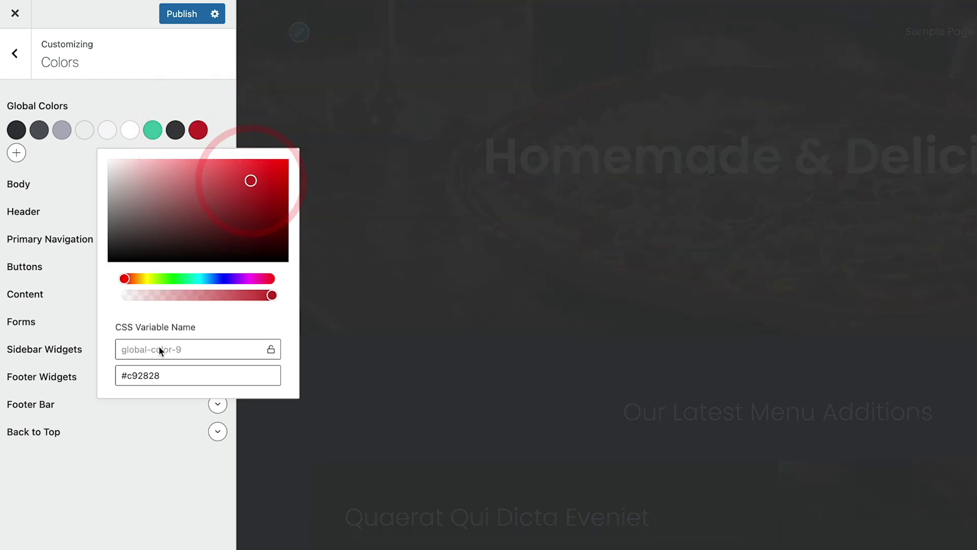
{"action": "left_click", "coordinate": [158, 345]}
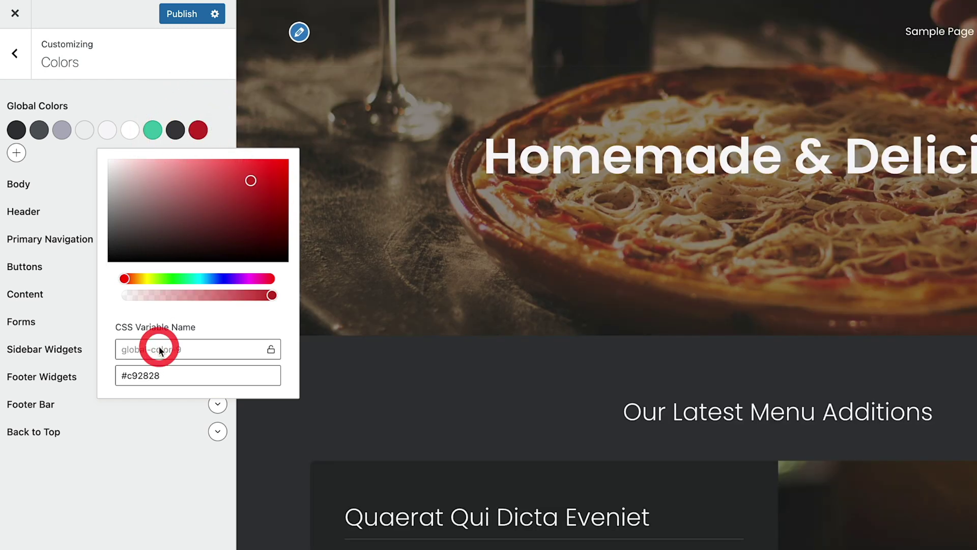
{"action": "left_click", "coordinate": [270, 350]}
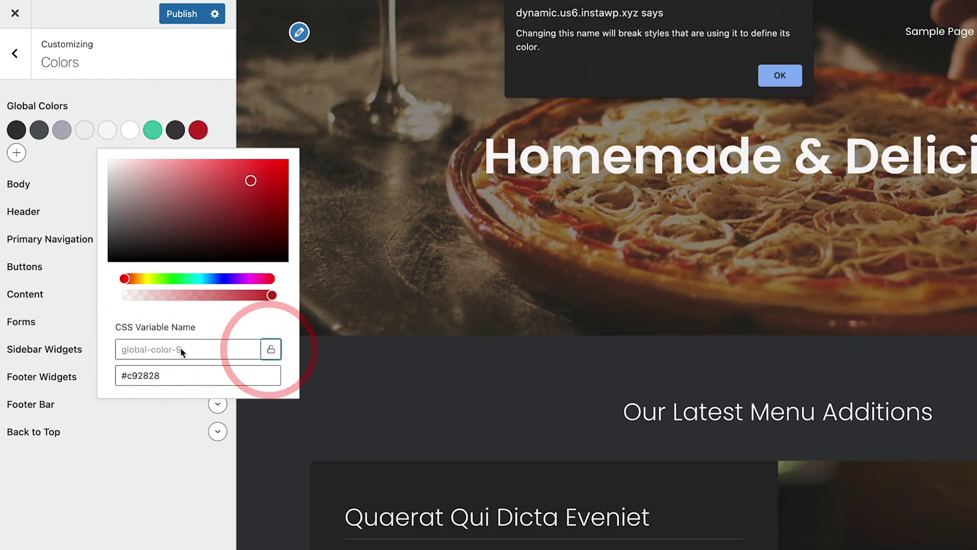
{"action": "left_click", "coordinate": [791, 75]}
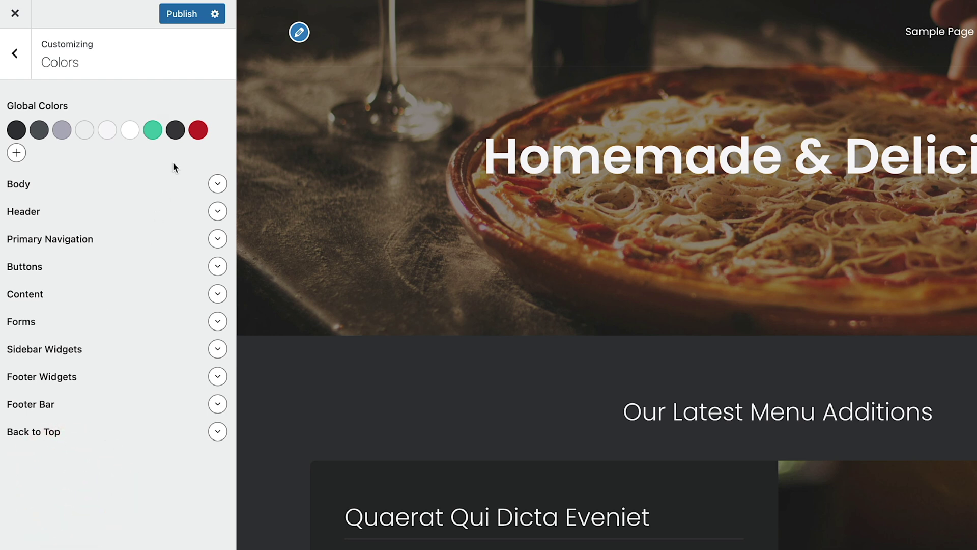
Step: Delete the red global colour again and move on to the Typography settings
{"action": "left_click", "coordinate": [200, 134]}
{"action": "left_click", "coordinate": [209, 121]}
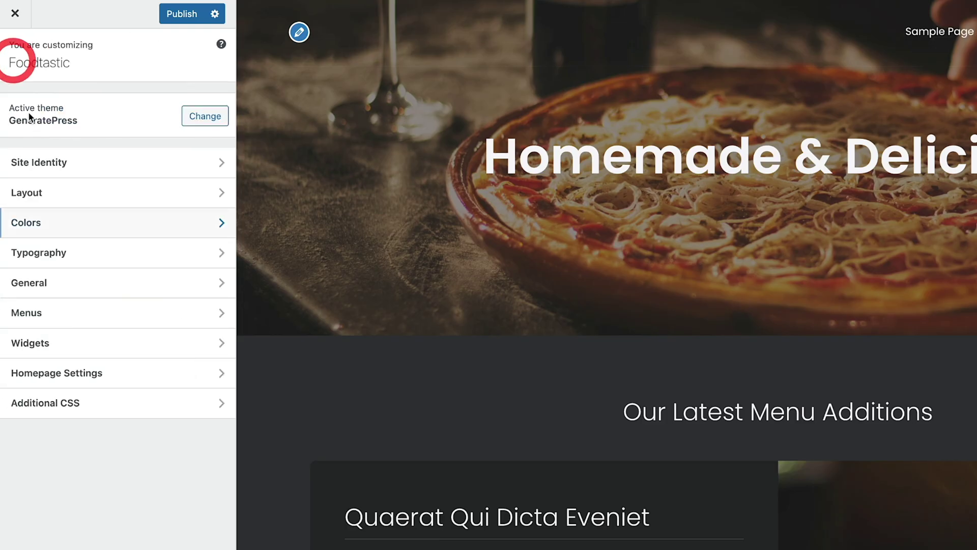
{"action": "left_click", "coordinate": [77, 253]}
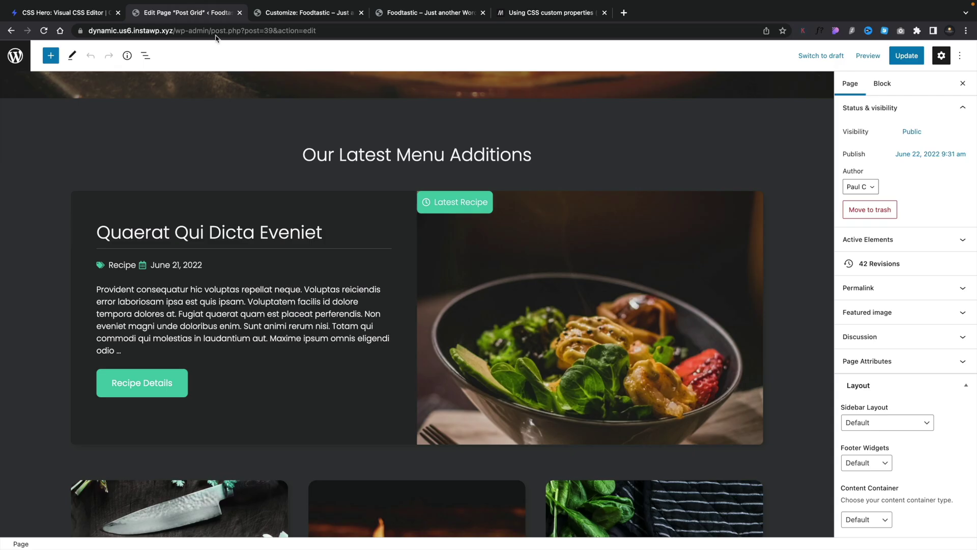
Step: Give the 'Our Latest Menu Additions' headline the green preset text colour
{"action": "left_click", "coordinate": [421, 153]}
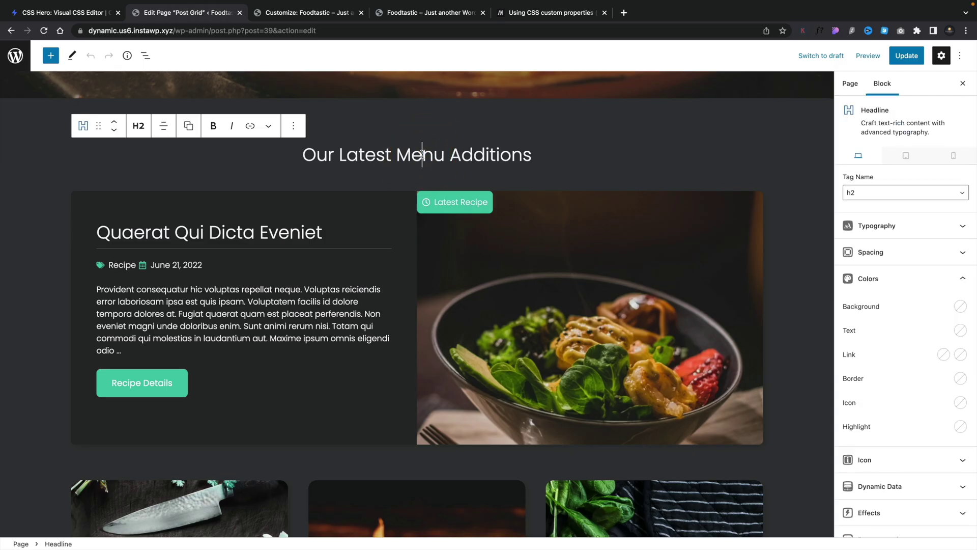
{"action": "left_click", "coordinate": [959, 330]}
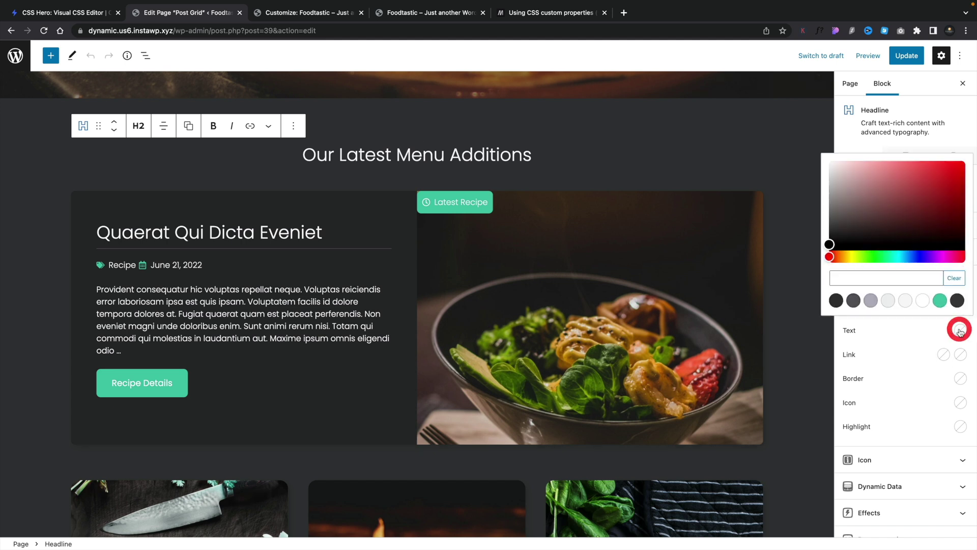
{"action": "left_click", "coordinate": [942, 301]}
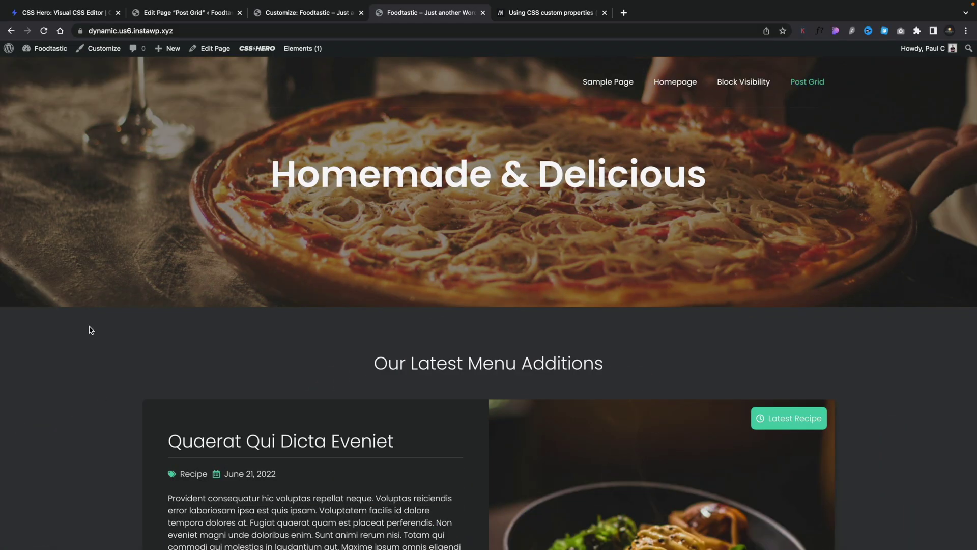
Step: Launch CSS Hero on the Post Grid page from the admin toolbar
{"action": "left_click", "coordinate": [254, 51]}
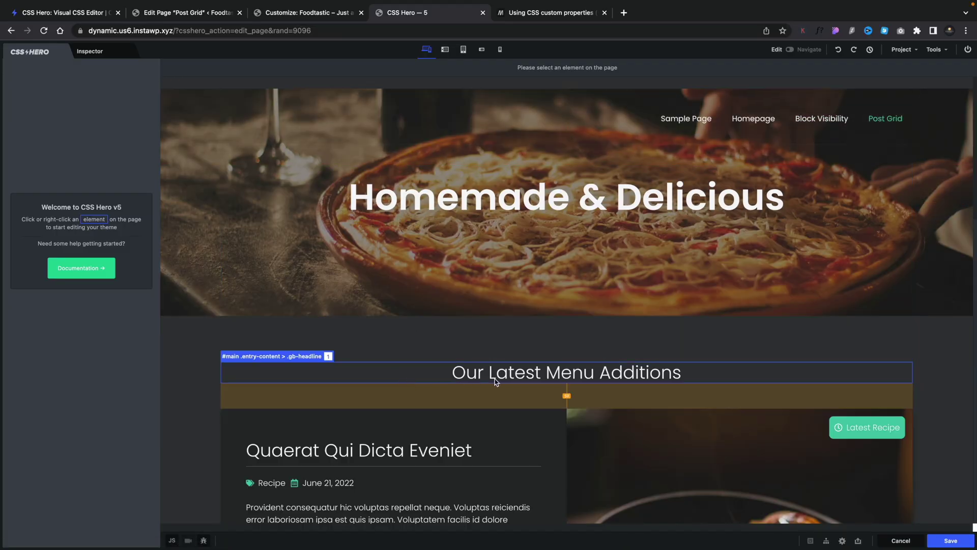
Step: Select the headline in CSS Hero and bring up its Typography colour picker
{"action": "left_click", "coordinate": [510, 378]}
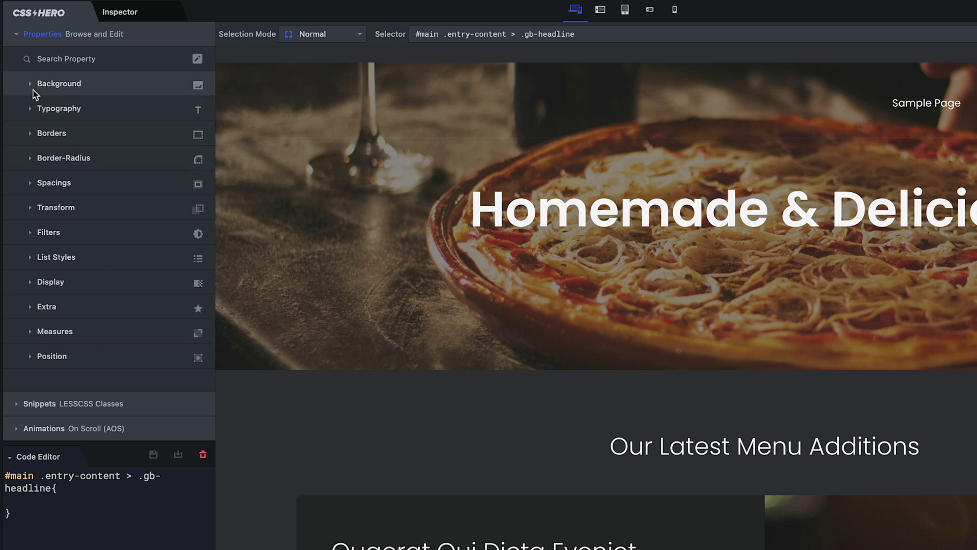
{"action": "left_click", "coordinate": [32, 109]}
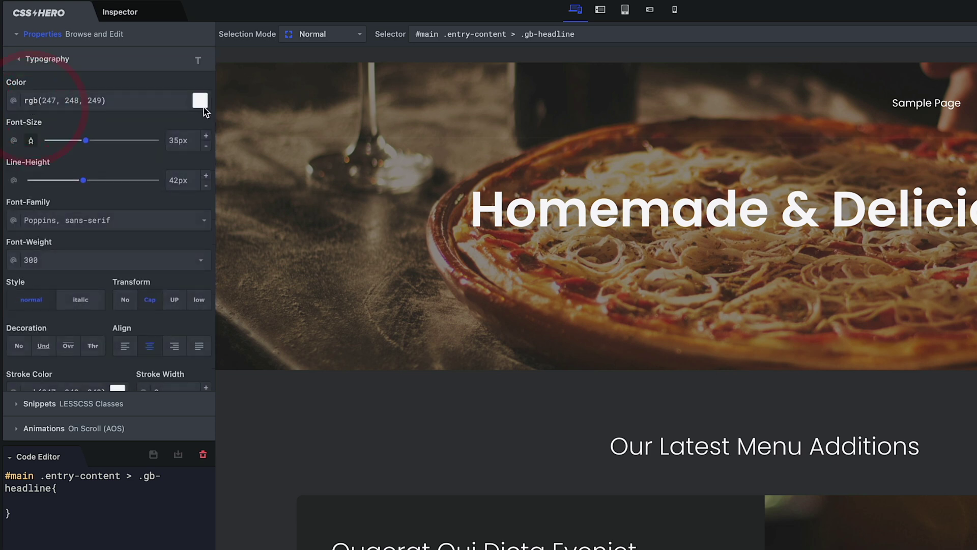
{"action": "left_click", "coordinate": [198, 101]}
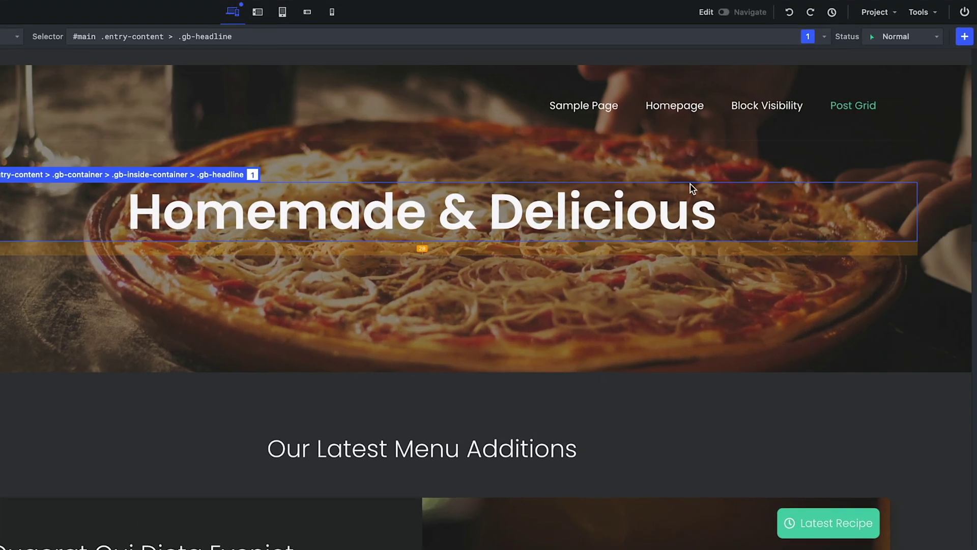
Step: Show the site's CSS Variables list via Project > Variables
{"action": "left_click", "coordinate": [896, 13]}
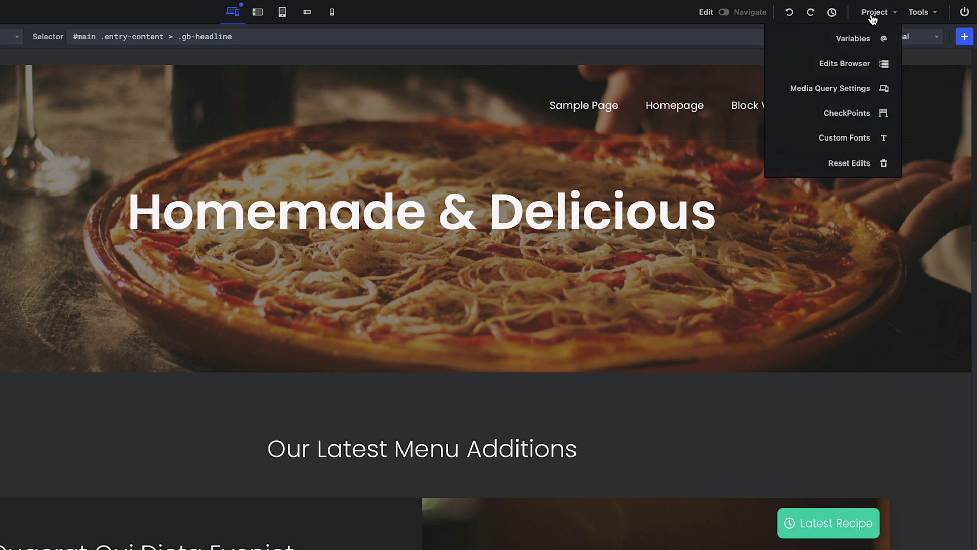
{"action": "left_click", "coordinate": [855, 40]}
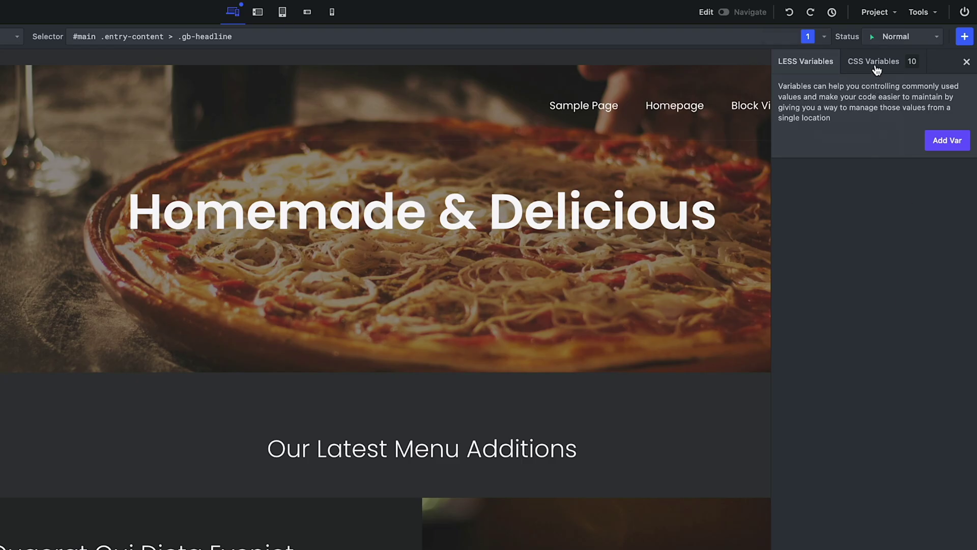
{"action": "left_click", "coordinate": [876, 69]}
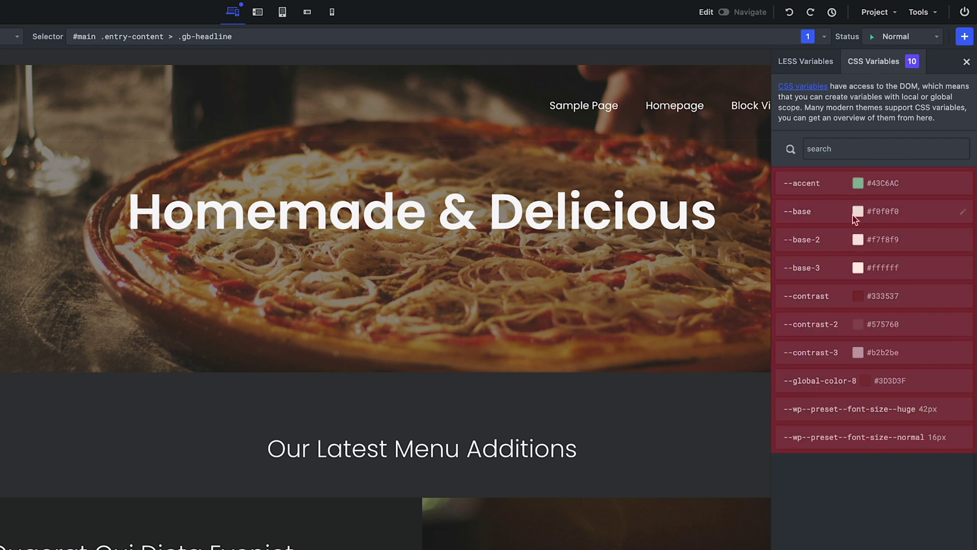
{"action": "mouse_move", "coordinate": [870, 183]}
{"action": "scroll", "coordinate": [359, 443], "scroll_direction": "down", "scroll_amount": 2}
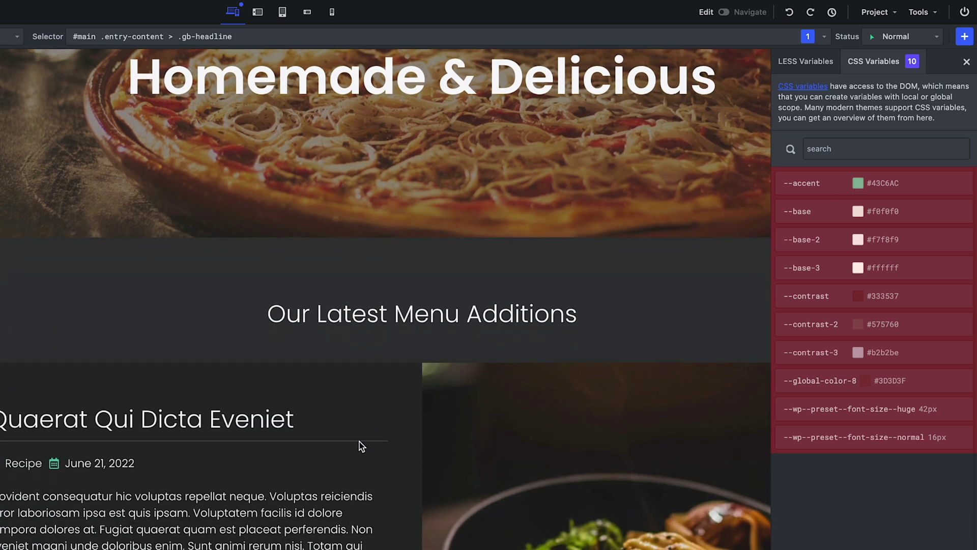
{"action": "scroll", "coordinate": [359, 446], "scroll_direction": "down", "scroll_amount": 3}
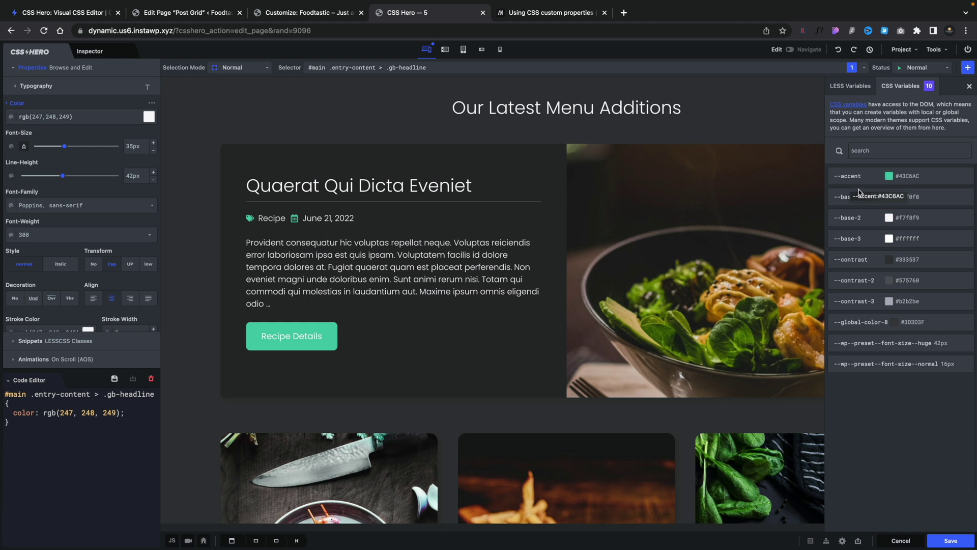
Step: Copy --accent and set the .gb-headline rule's color to var(--accent)
{"action": "mouse_move", "coordinate": [802, 184]}
{"action": "right_click", "coordinate": [845, 177]}
{"action": "left_click", "coordinate": [790, 206]}
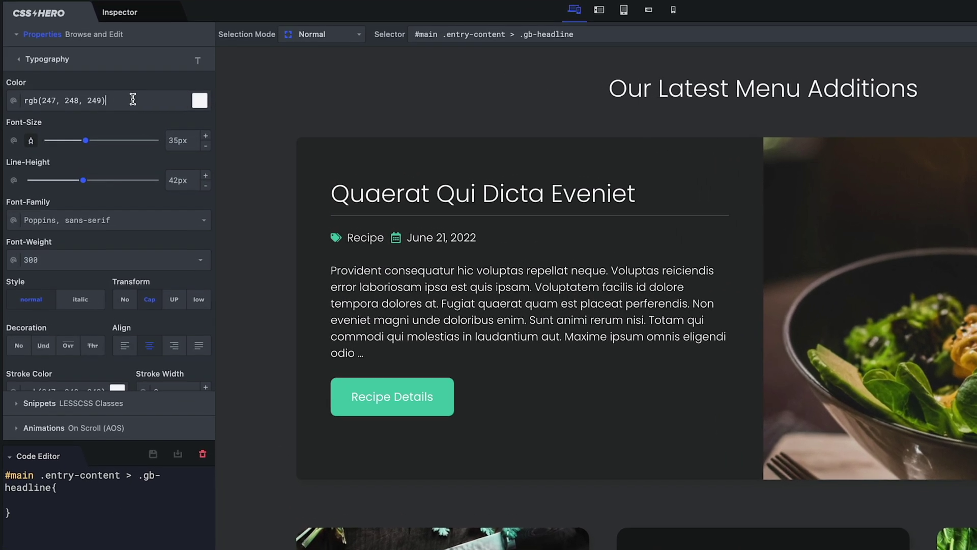
{"action": "left_click_drag", "start_coordinate": [132, 100], "coordinate": [26, 101]}
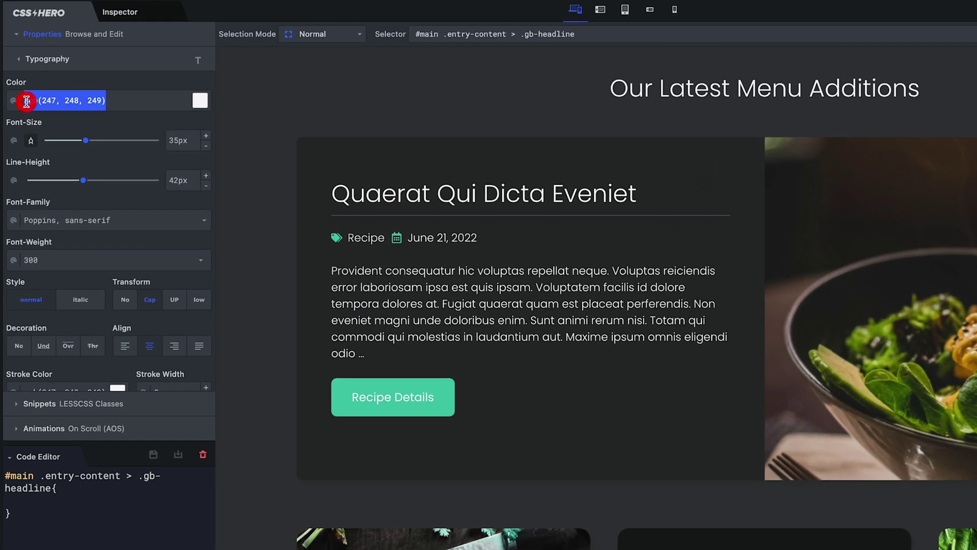
{"action": "type", "text": "var"}
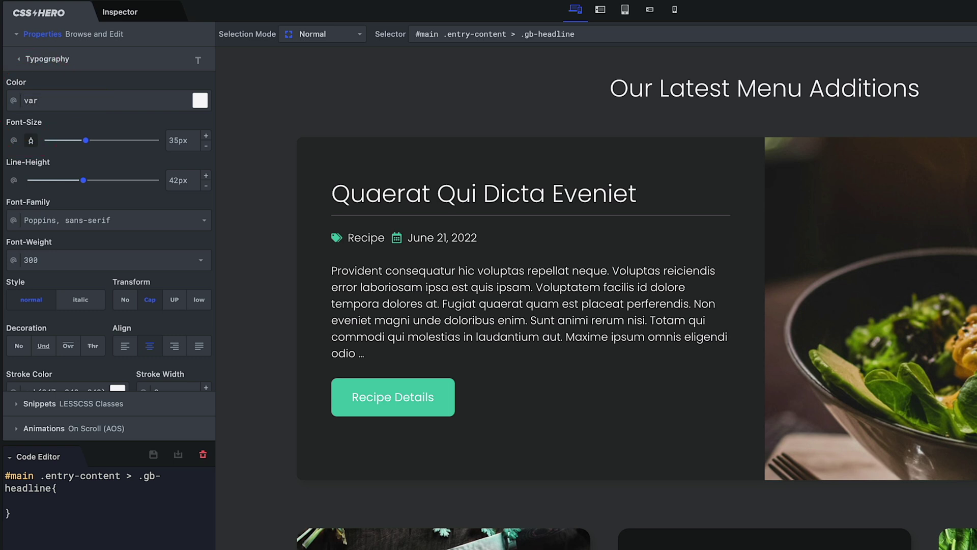
{"action": "type", "text": "("}
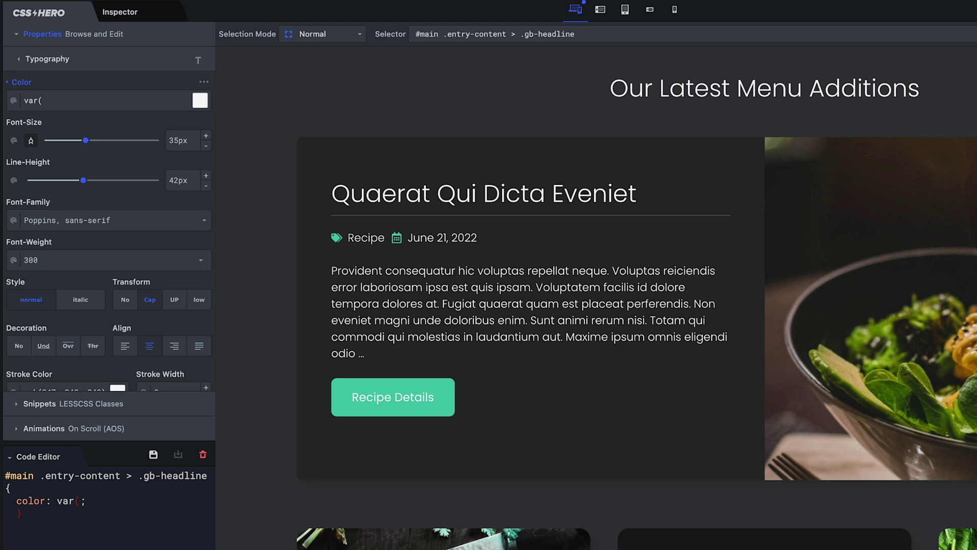
{"action": "left_click", "coordinate": [52, 99]}
{"action": "type", "text": "--accent"}
{"action": "type", "text": ")"}
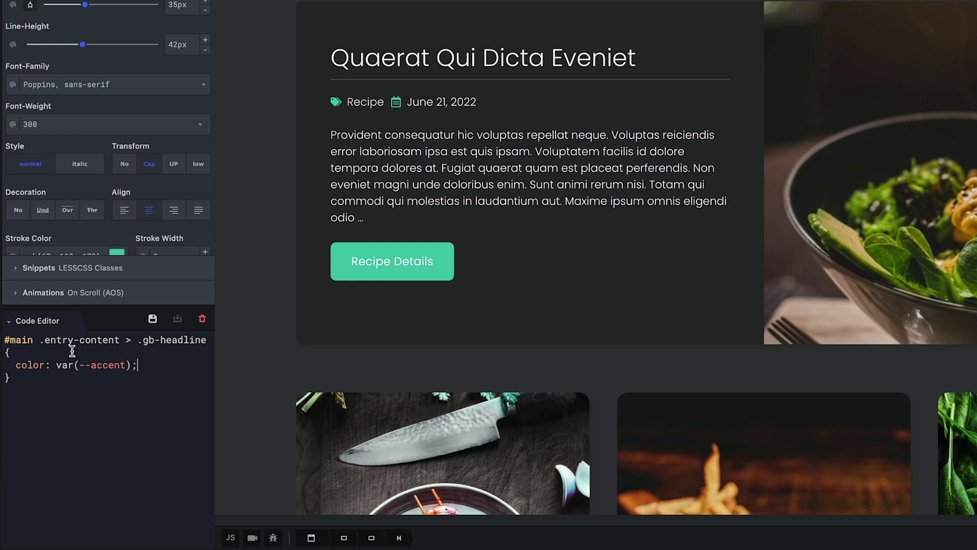
Step: Check the resulting color: var(--accent) declaration in the code editor
{"action": "left_click_drag", "start_coordinate": [17, 379], "coordinate": [0, 356]}
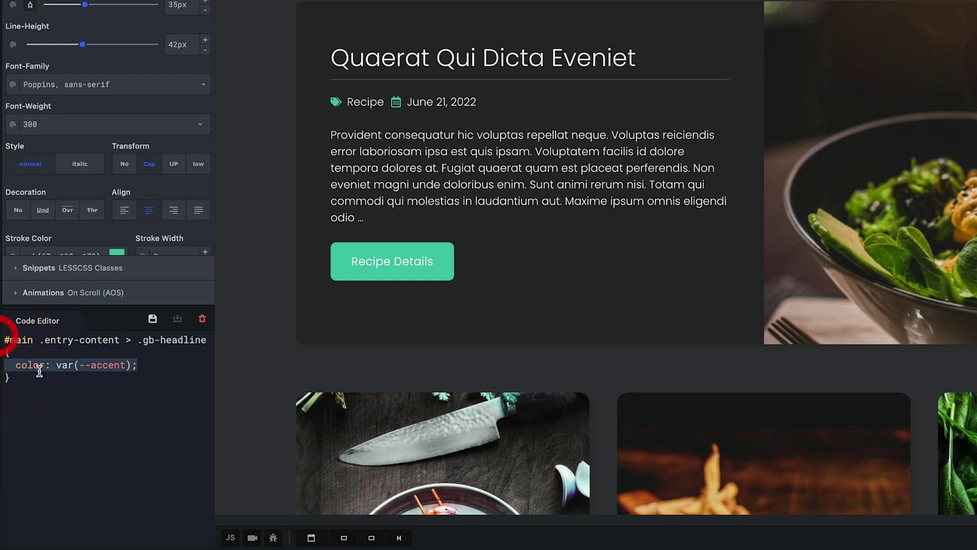
{"action": "key", "text": "Right"}
{"action": "left_click_drag", "start_coordinate": [15, 380], "coordinate": [7, 341]}
{"action": "left_click", "coordinate": [146, 369]}
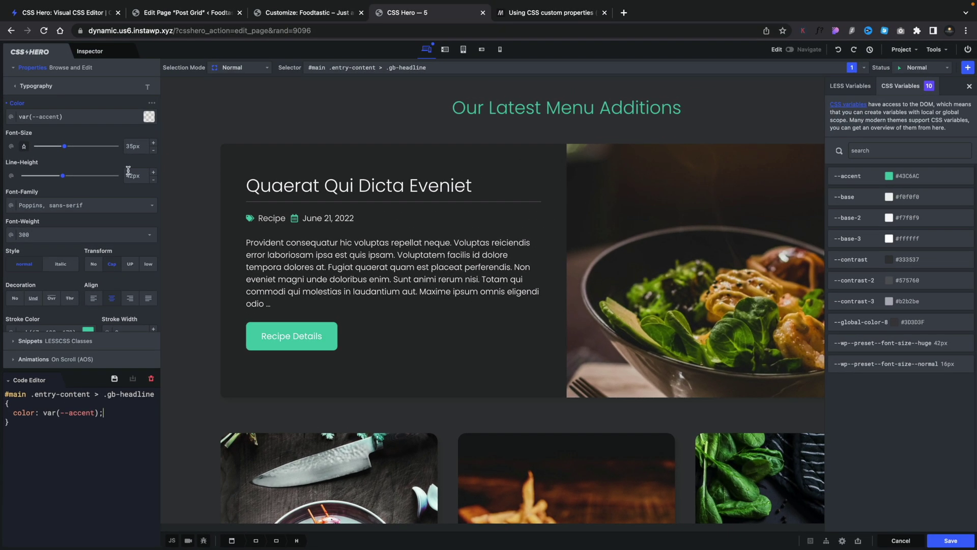
Step: Show the full generated CSS and select all of the headline rule
{"action": "left_click", "coordinate": [93, 55]}
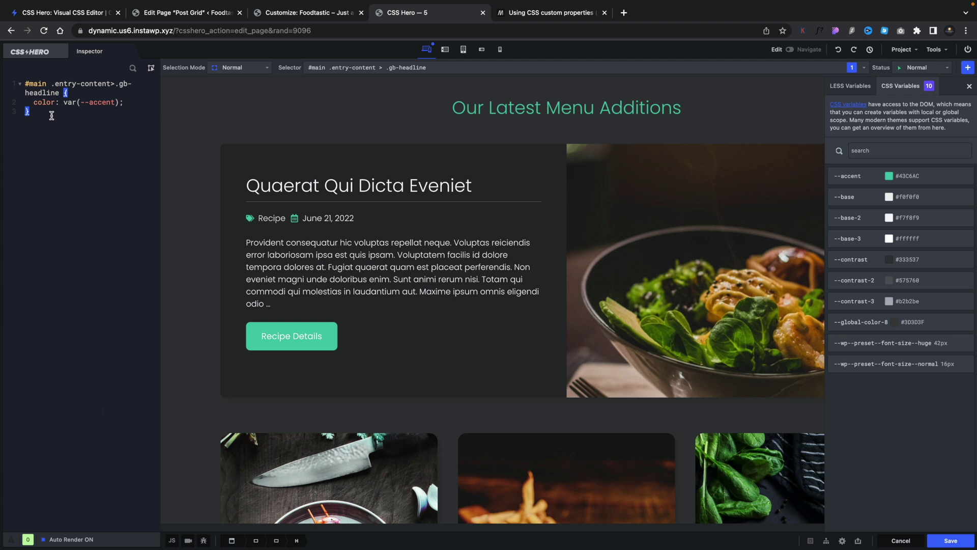
{"action": "key", "text": "ctrl+a"}
{"action": "key", "text": "ctrl+c"}
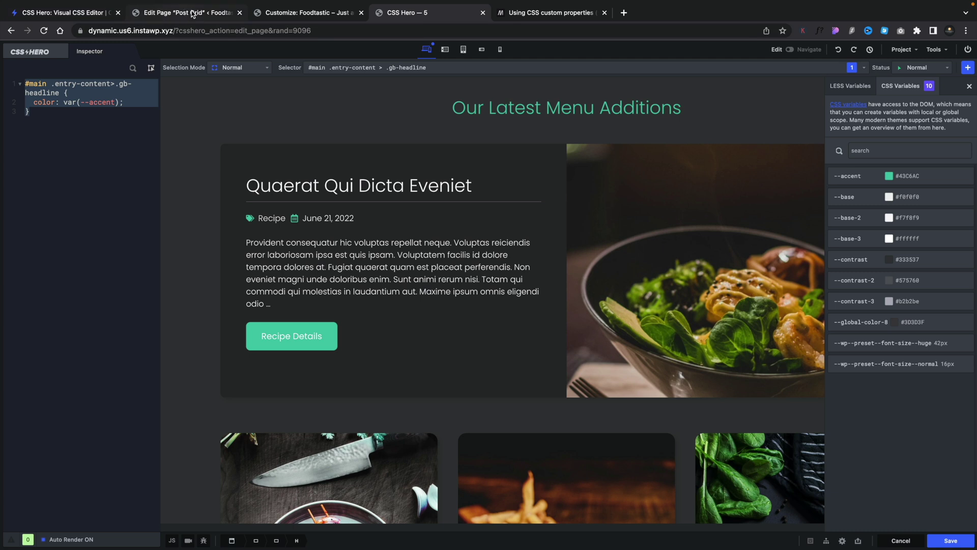
Step: Paste the var(--accent) headline rule as a new line in Additional CSS
{"action": "left_click", "coordinate": [283, 12]}
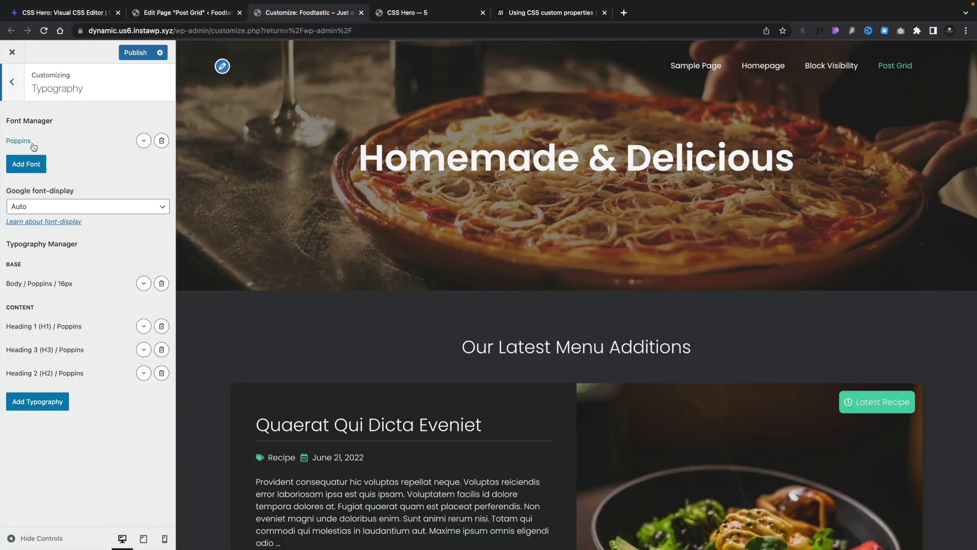
{"action": "left_click", "coordinate": [12, 82]}
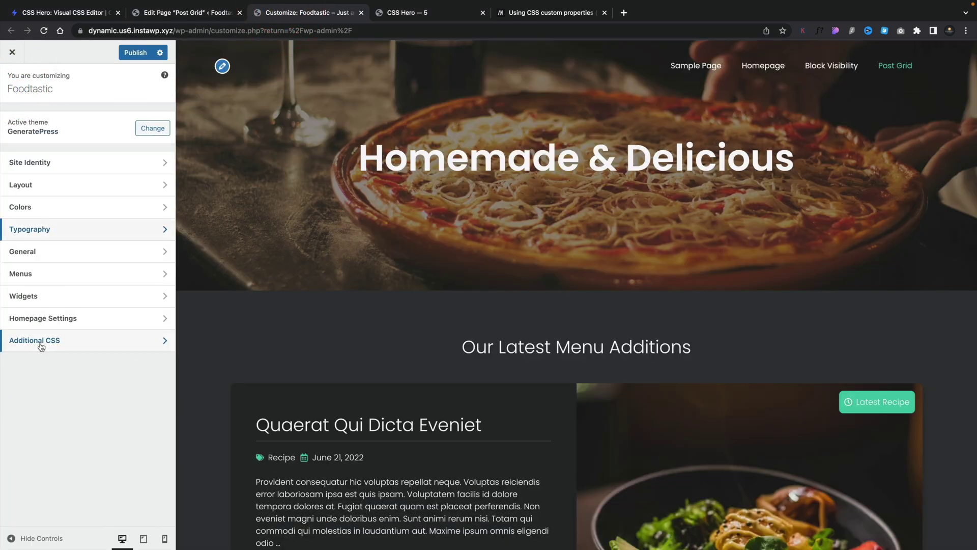
{"action": "left_click", "coordinate": [40, 347]}
{"action": "left_click", "coordinate": [31, 256]}
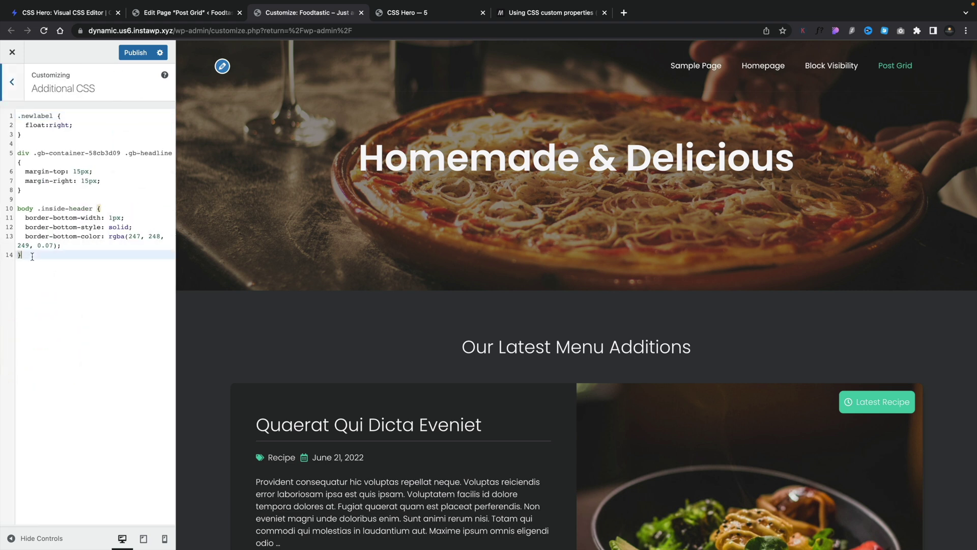
{"action": "key", "text": "Return"}
{"action": "key", "text": "Return"}
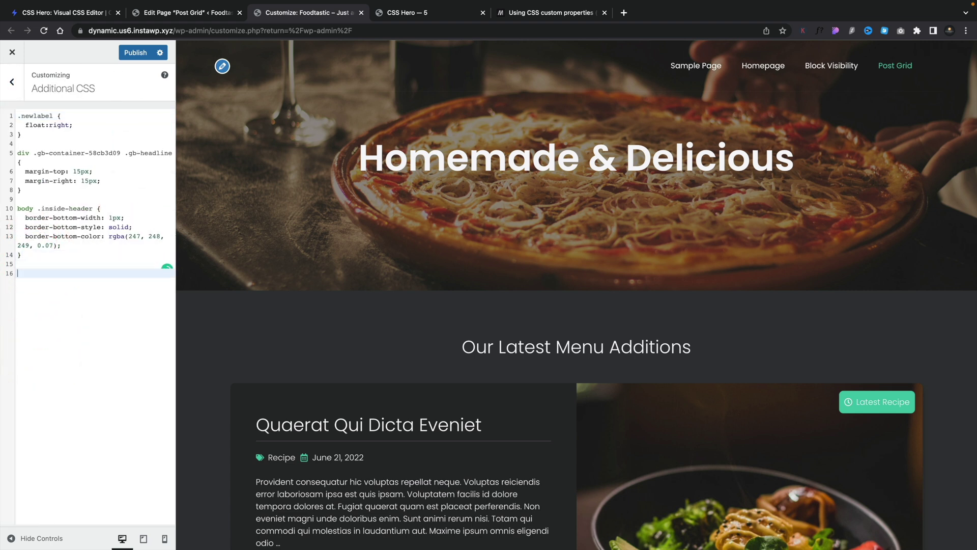
{"action": "key", "text": "ctrl+v"}
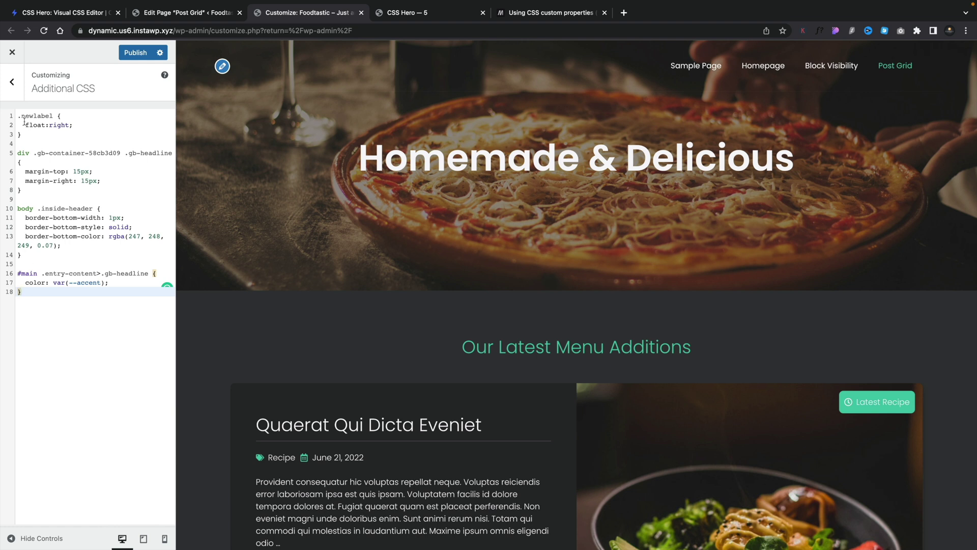
Step: Publish the Additional CSS and return to the global Colors settings
{"action": "left_click", "coordinate": [13, 83]}
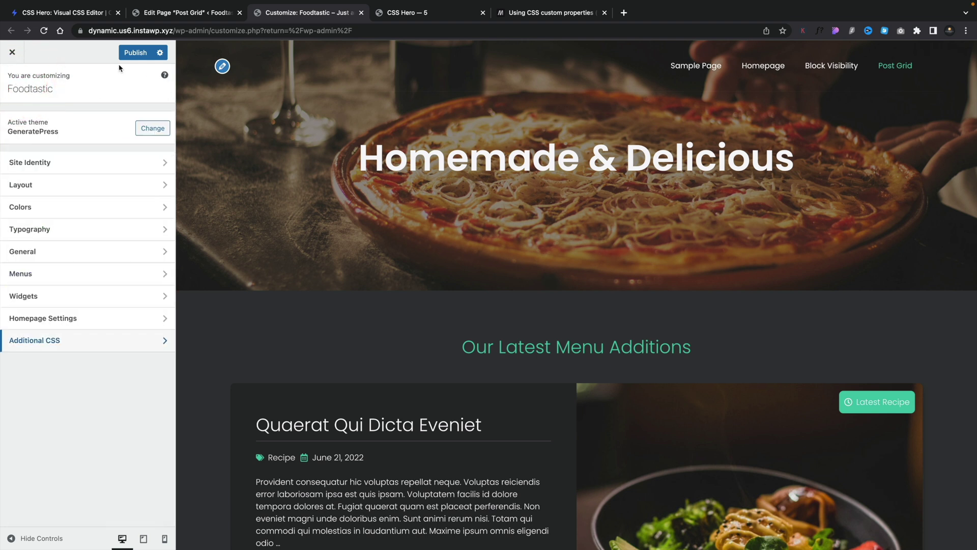
{"action": "left_click", "coordinate": [136, 54]}
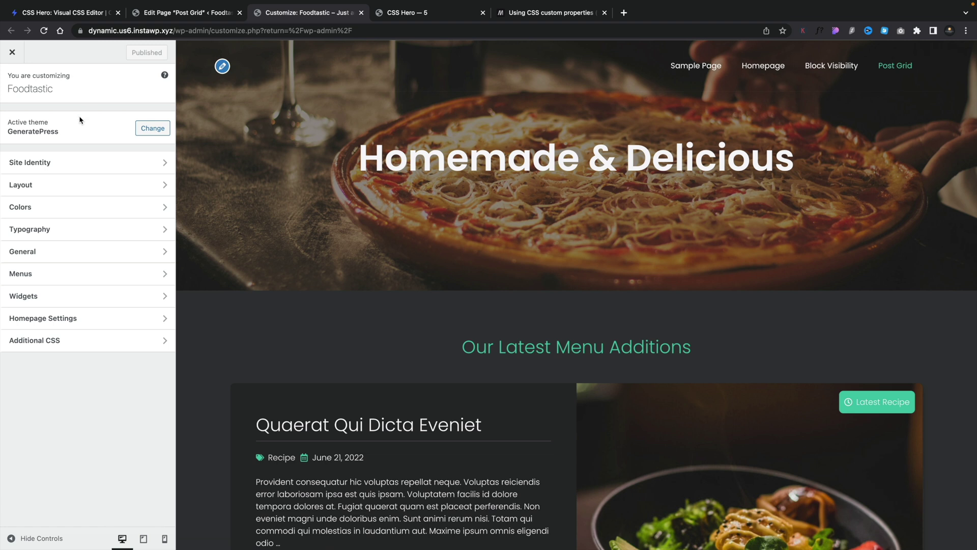
{"action": "left_click", "coordinate": [37, 206]}
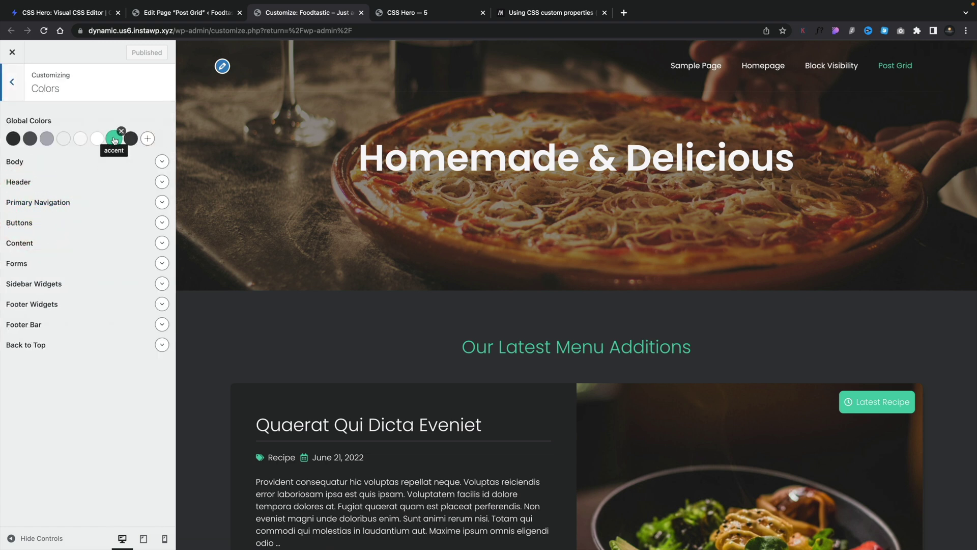
Step: Change the accent global colour to magenta #c744c2, recolouring the headline
{"action": "left_click", "coordinate": [113, 139]}
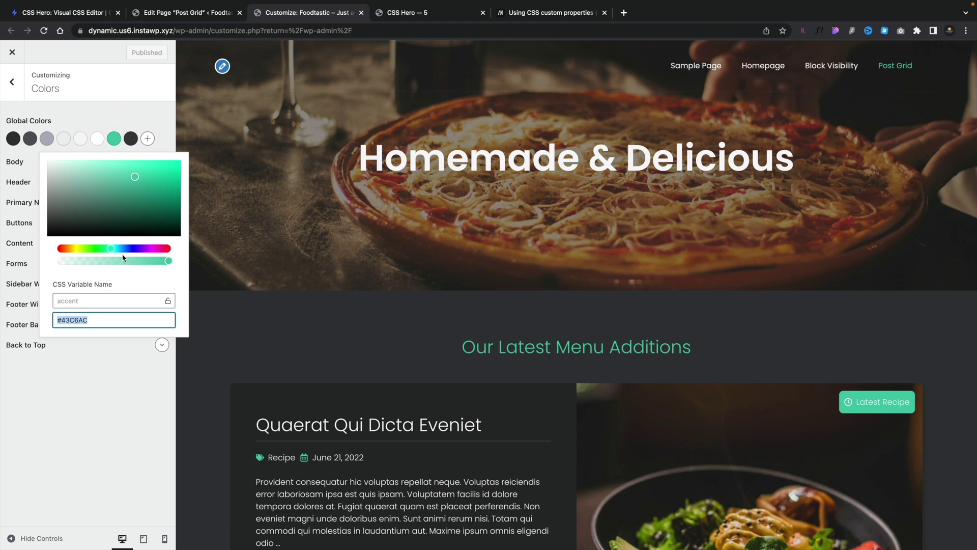
{"action": "left_click", "coordinate": [151, 249]}
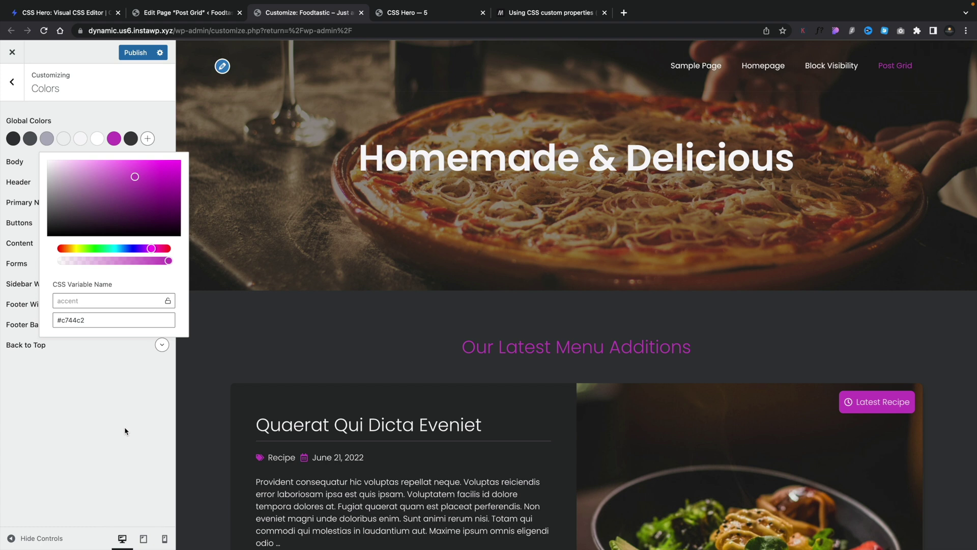
{"action": "left_click", "coordinate": [69, 465]}
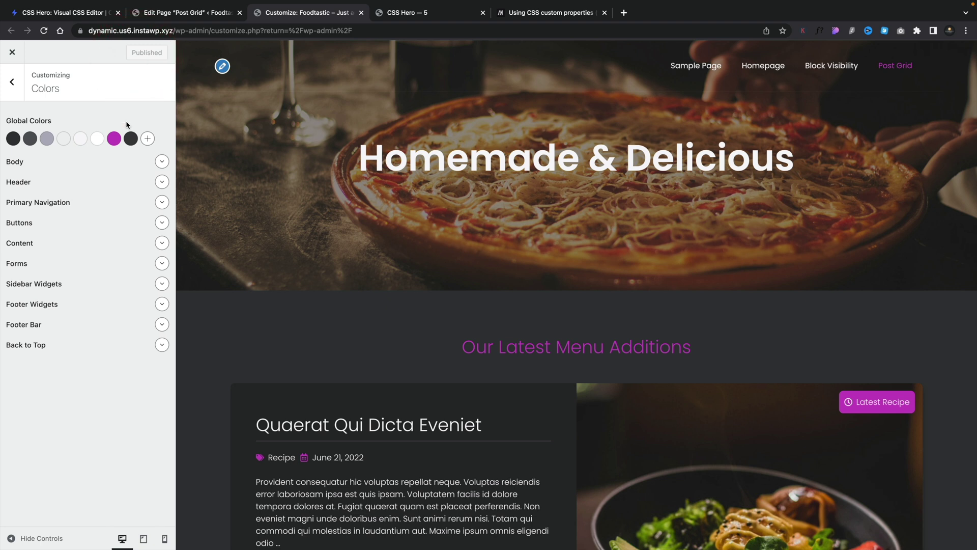
Step: Show CSS Hero's Project variables list, where --accent now reads #c744c2
{"action": "left_click", "coordinate": [421, 13]}
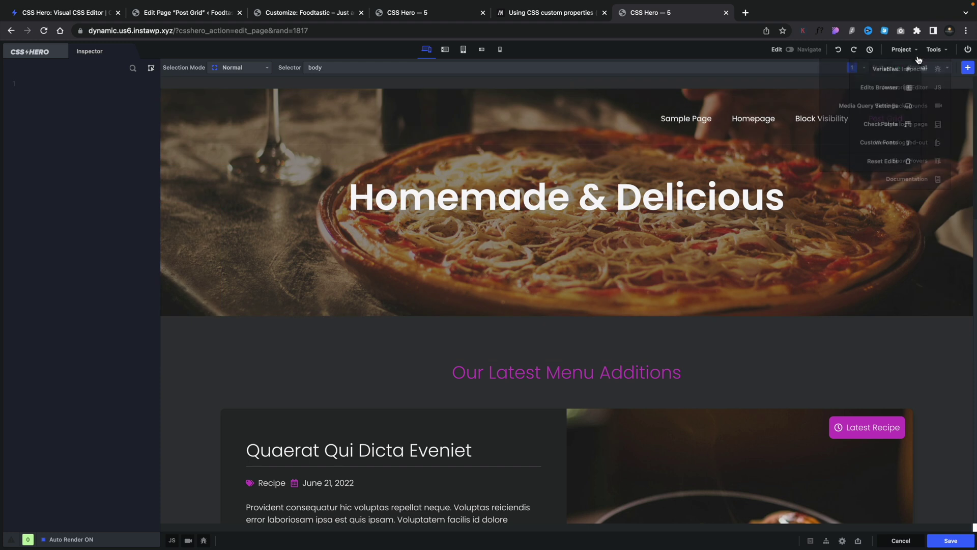
{"action": "left_click", "coordinate": [894, 70]}
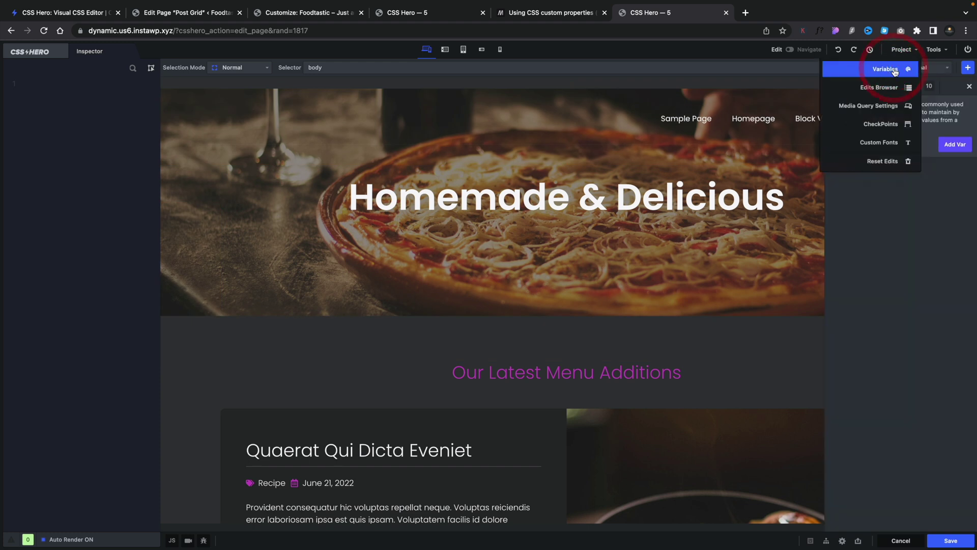
{"action": "left_click", "coordinate": [912, 89]}
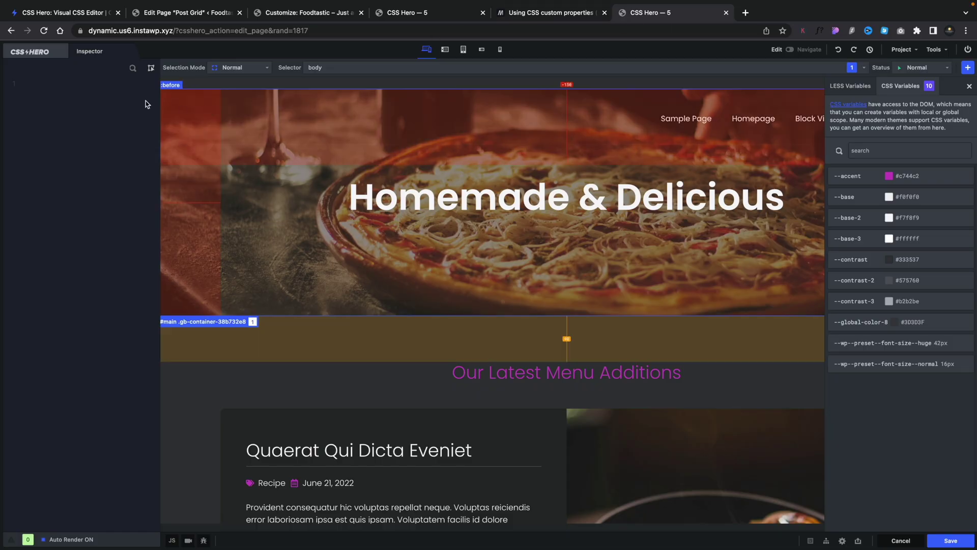
Step: Select the menu-additions headline and copy the --wp--preset--font-size--huge variable name
{"action": "left_click", "coordinate": [42, 52]}
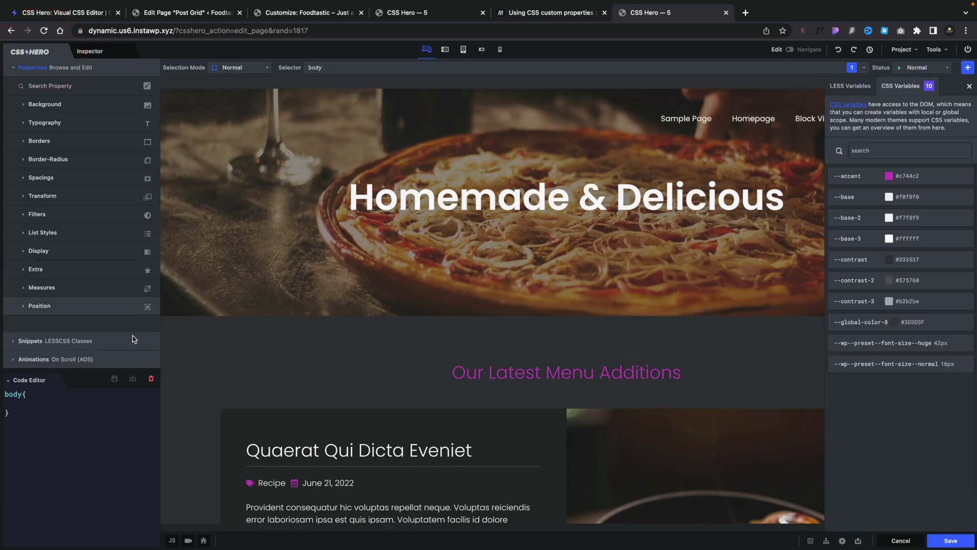
{"action": "left_click", "coordinate": [518, 374]}
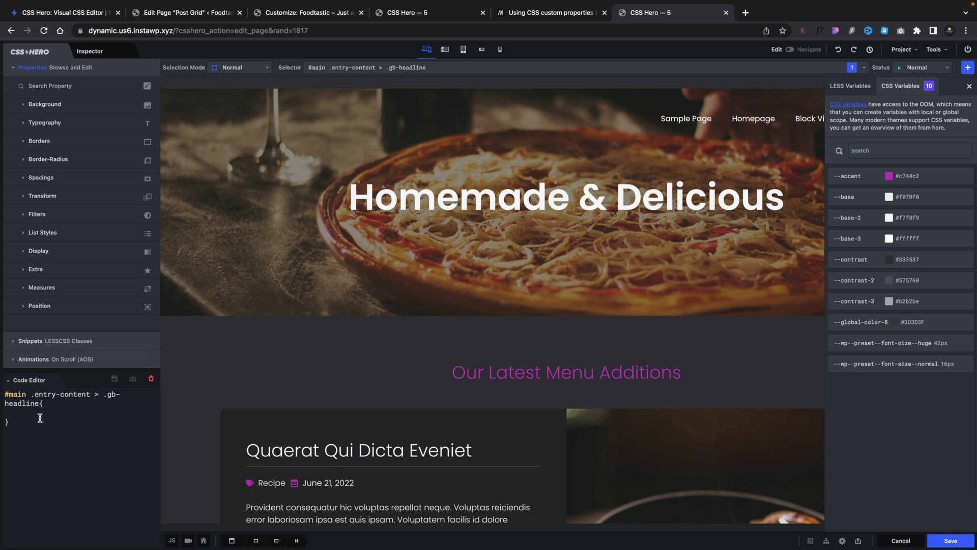
{"action": "double_click", "coordinate": [932, 344]}
{"action": "left_click_drag", "start_coordinate": [916, 344], "coordinate": [848, 345]}
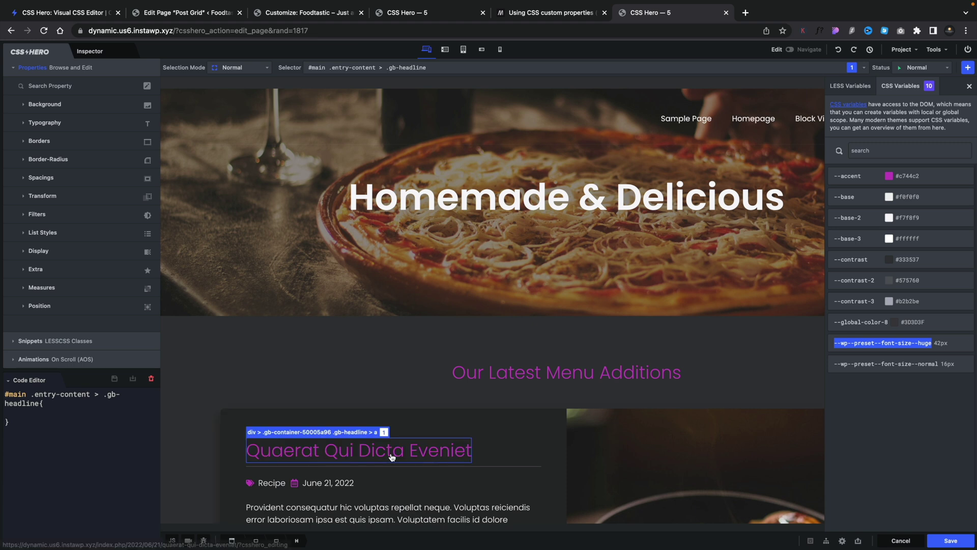
Step: Expand the headline's Typography properties showing rgb(199, 68, 194) colour and 35px size
{"action": "left_click", "coordinate": [44, 414]}
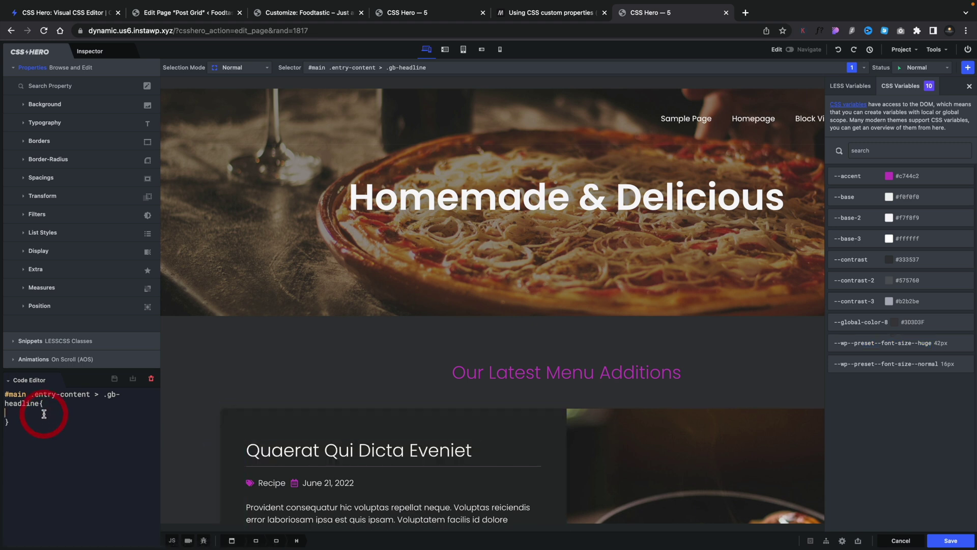
{"action": "left_click", "coordinate": [59, 123]}
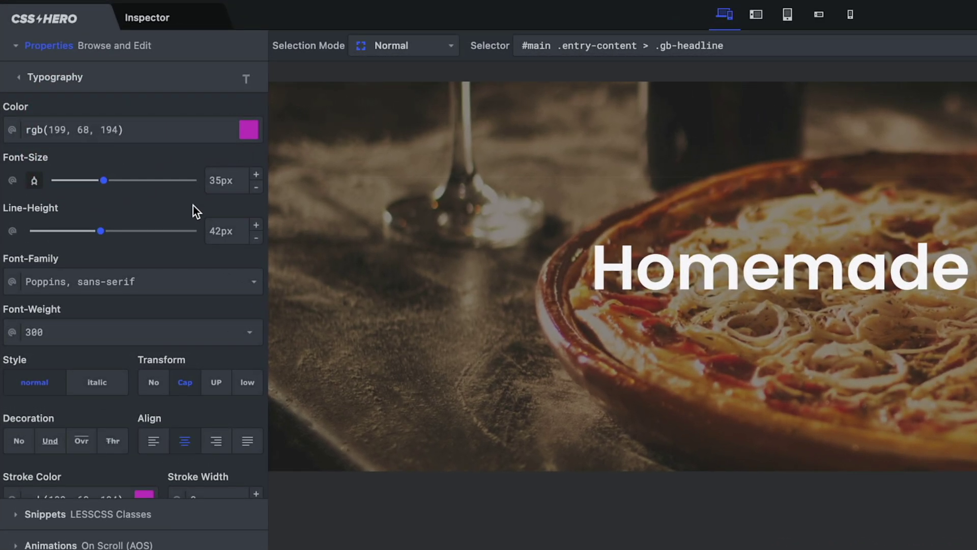
Step: Set the headline font-size to var(--wp--preset--font-size--huge), trying the normal preset in between
{"action": "double_click", "coordinate": [220, 180]}
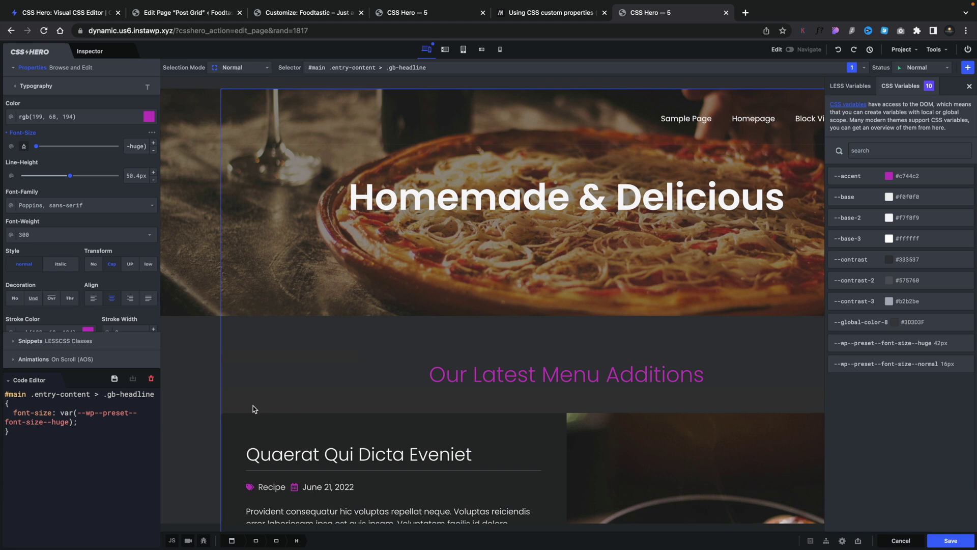
{"action": "double_click", "coordinate": [62, 422]}
{"action": "type", "text": "normal"}
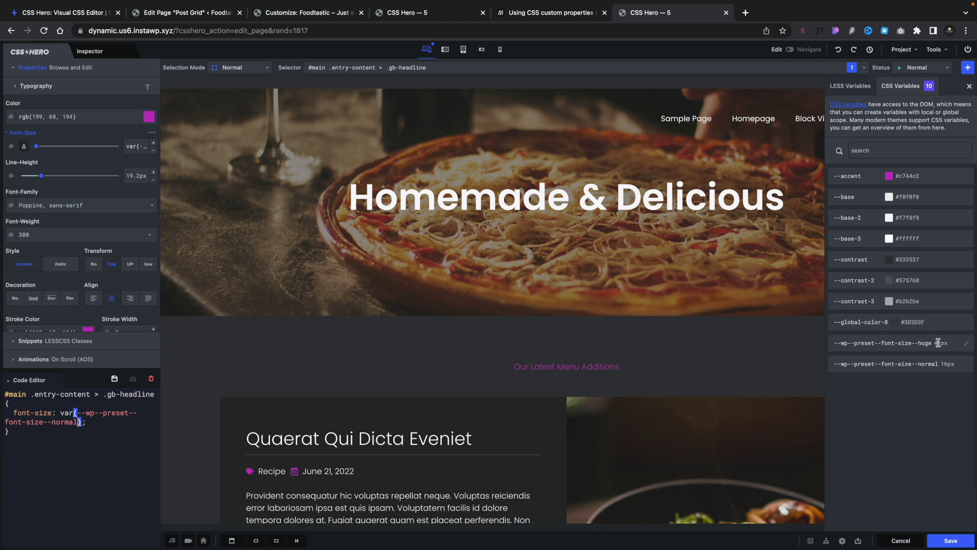
{"action": "double_click", "coordinate": [66, 421]}
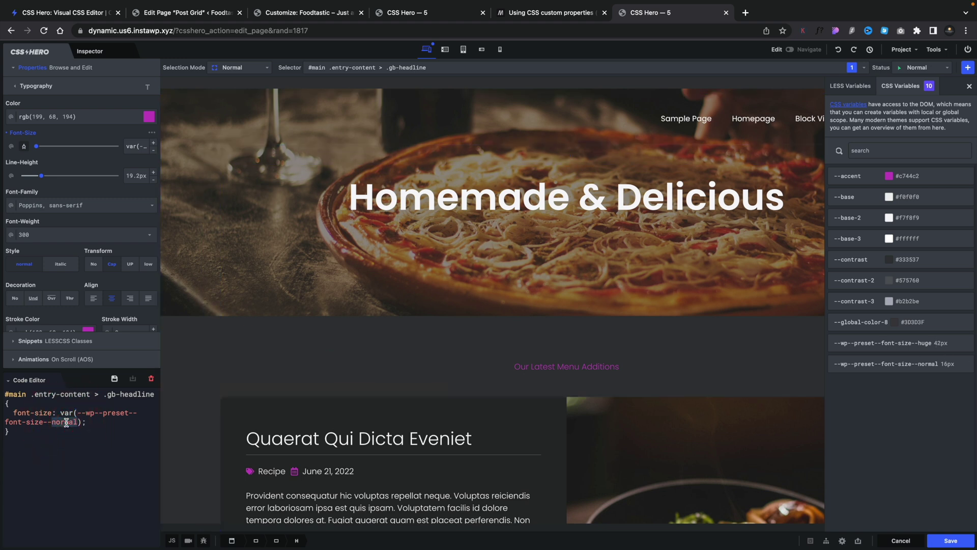